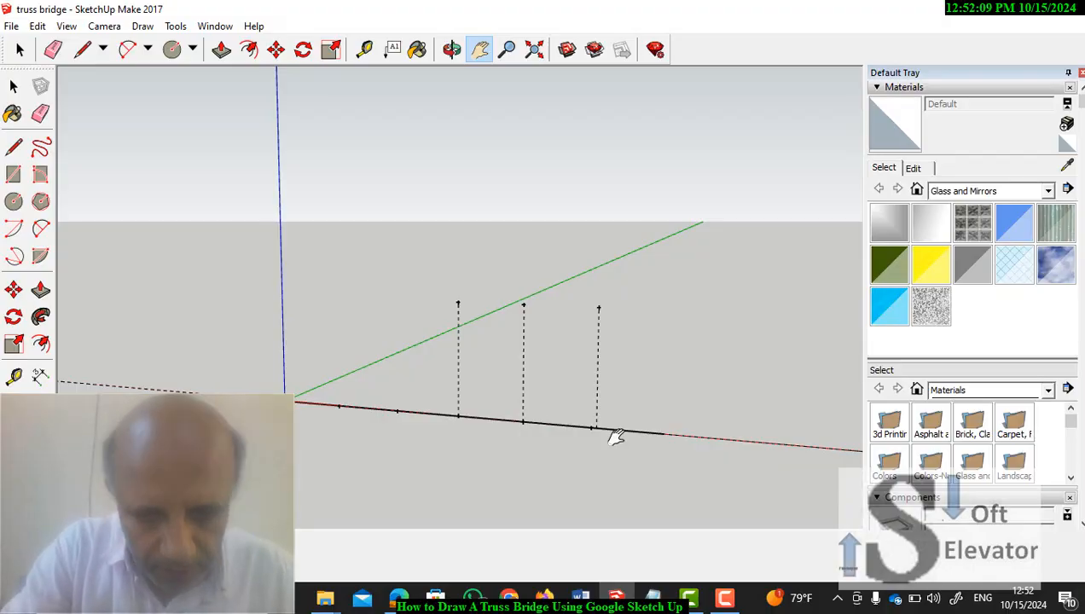
# Redo the missing vertical guide lines and the edges that form the first end triangle of the truss.
pyautogui.hotkey('ctrl', 'z')
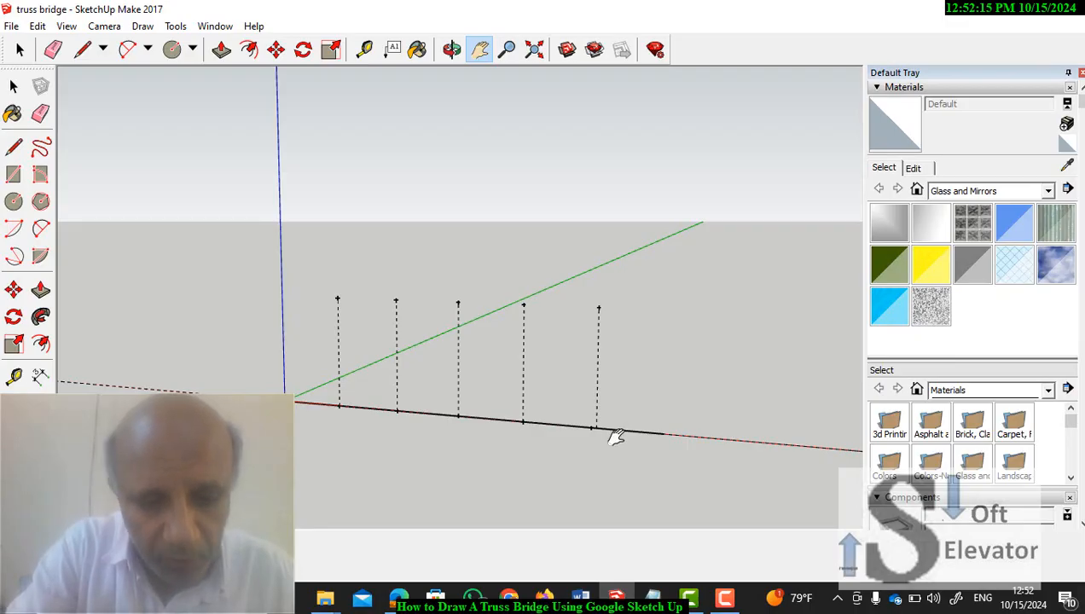
pyautogui.hotkey('ctrl', 'z')
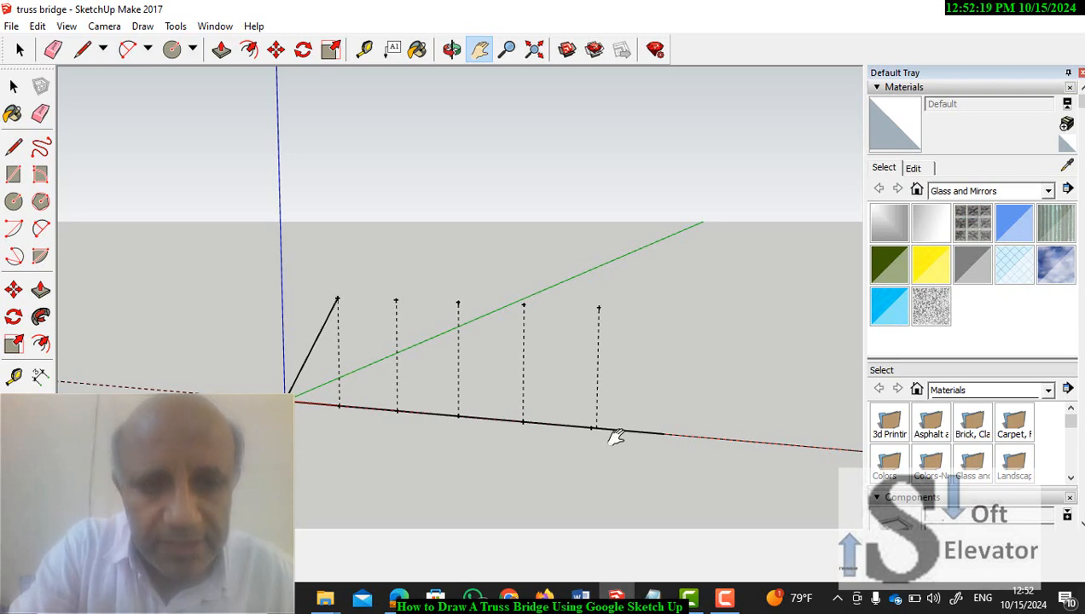
pyautogui.hotkey('ctrl', 'z')
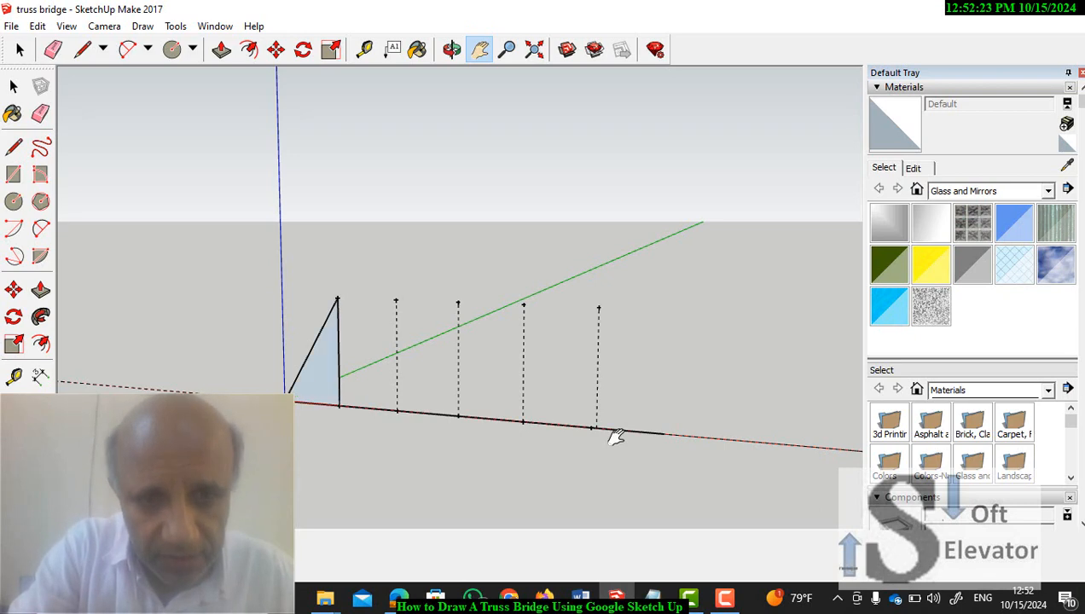
# Redo the truss's remaining web diagonals, the sloped edge at its far end and the top chord that closes it.
pyautogui.hotkey('ctrl', 'y')
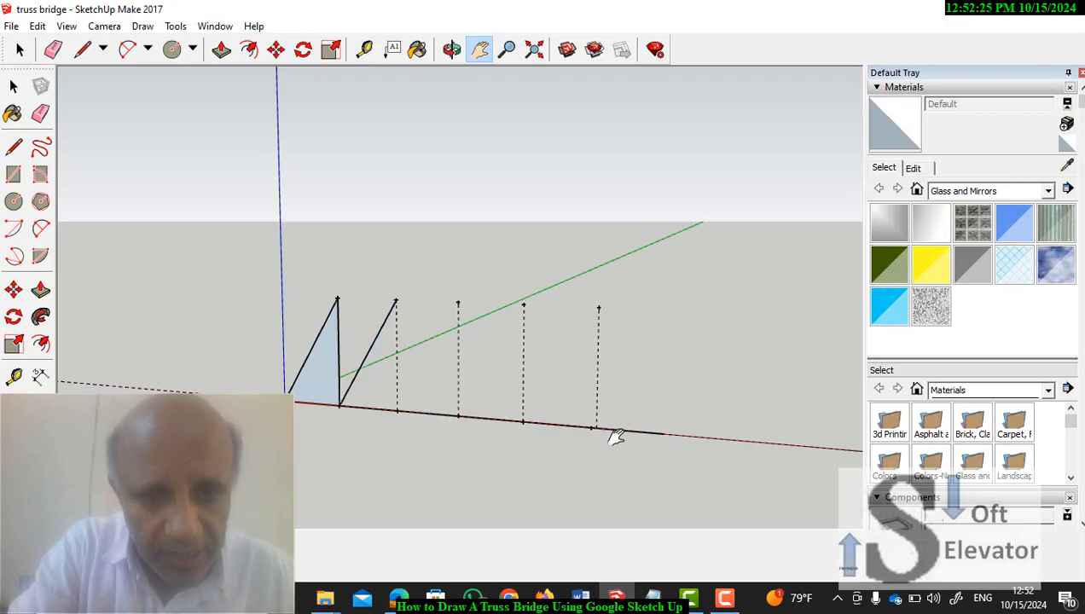
pyautogui.hotkey('ctrl', 'y')
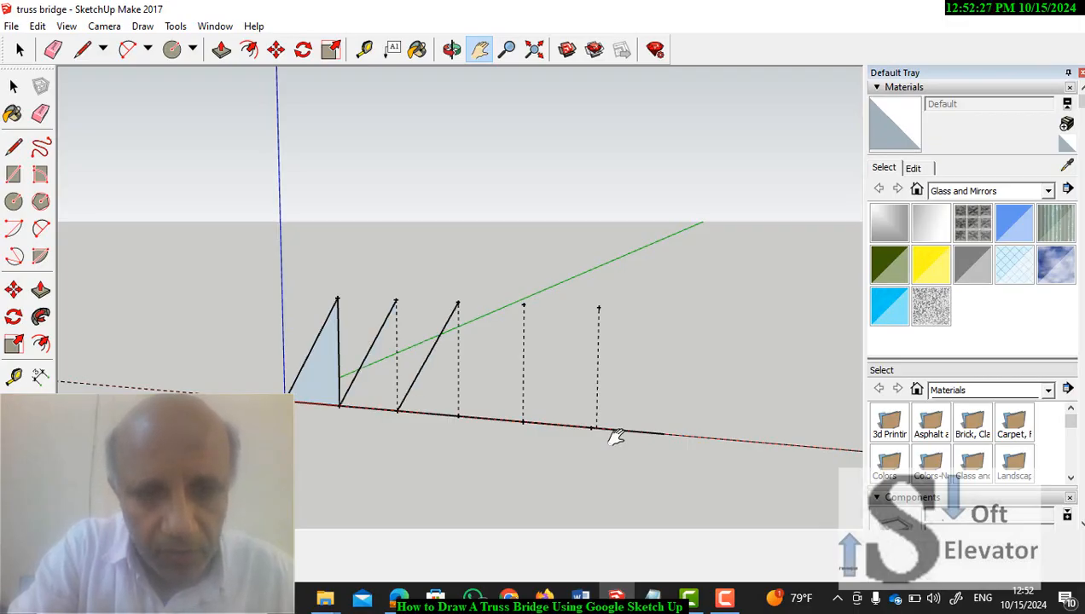
pyautogui.hotkey('ctrl', 'y')
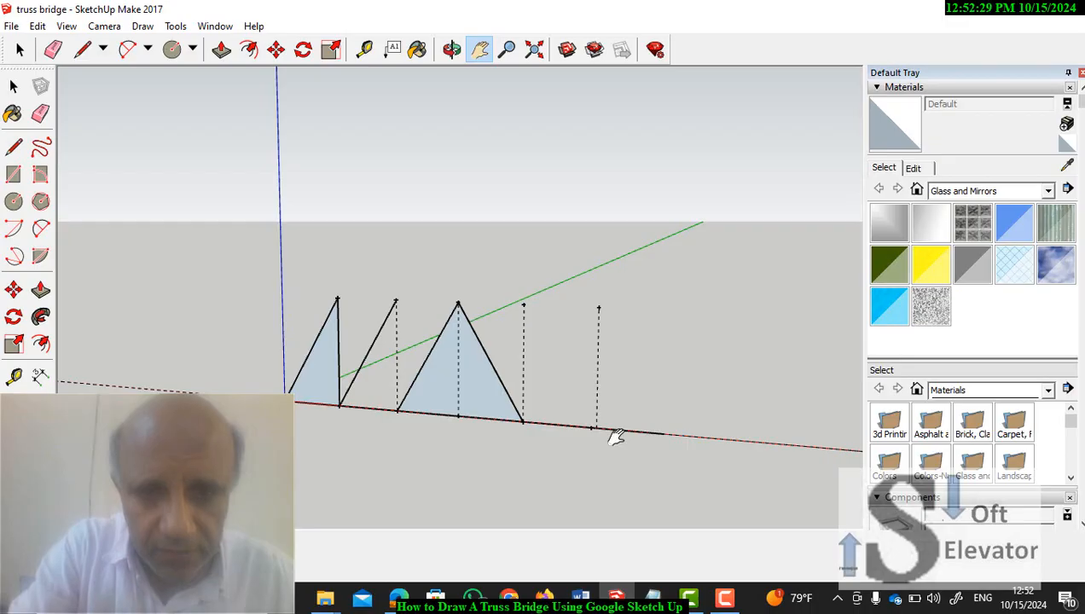
pyautogui.hotkey('ctrl', 'y')
pyautogui.hotkey('ctrl', 'y')
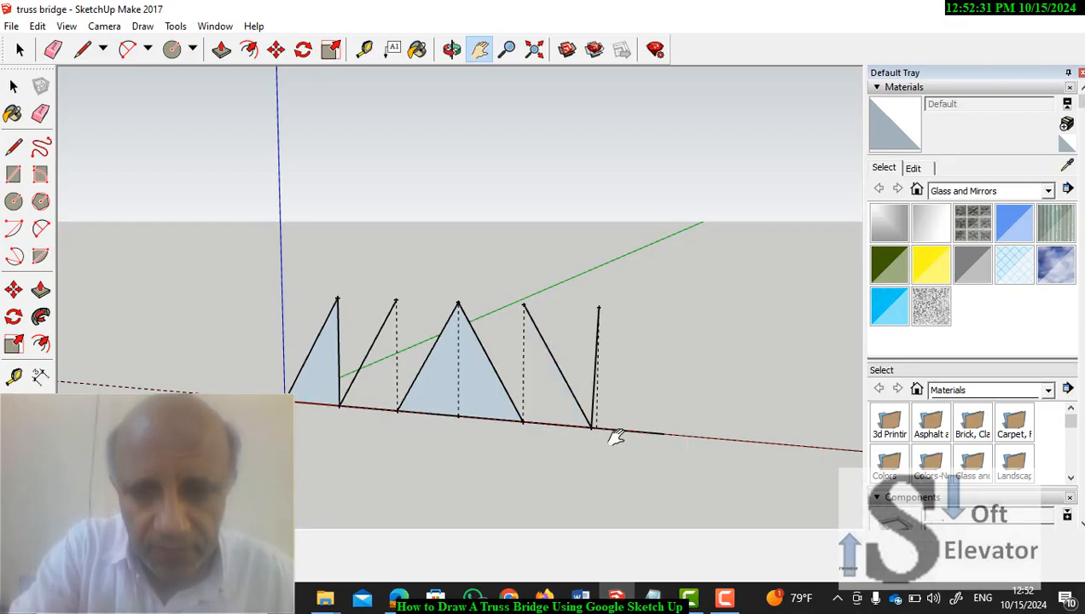
pyautogui.hotkey('ctrl', 'y')
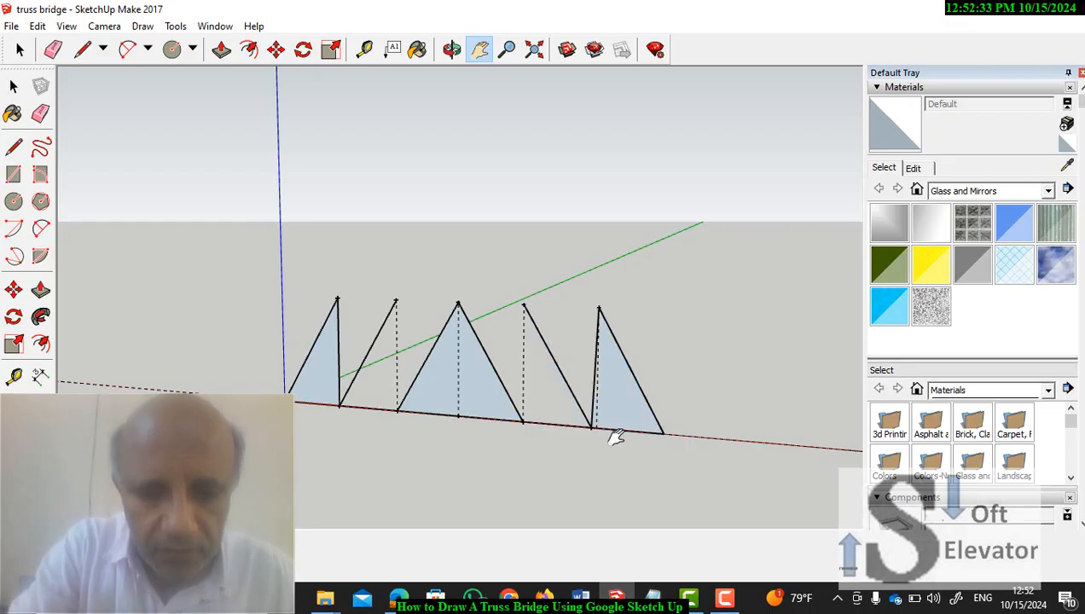
pyautogui.hotkey('ctrl', 'y')
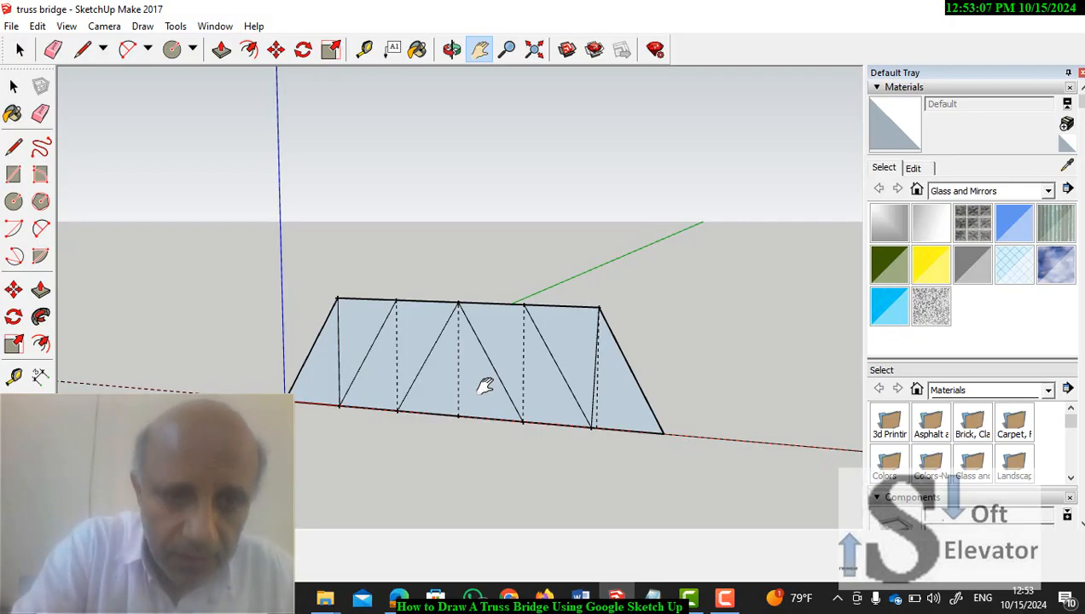
# Redo the truss's panel width, base length, end slope, height and top chord dimensions, plus its parallel copy.
pyautogui.hotkey('ctrl', 'z')
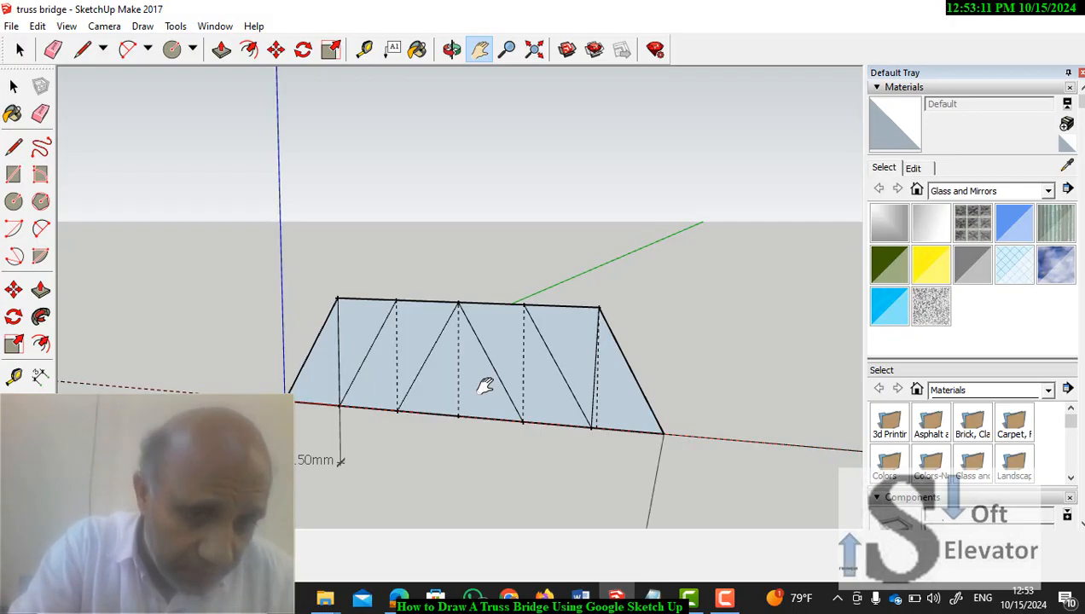
pyautogui.hotkey('ctrl', 'z')
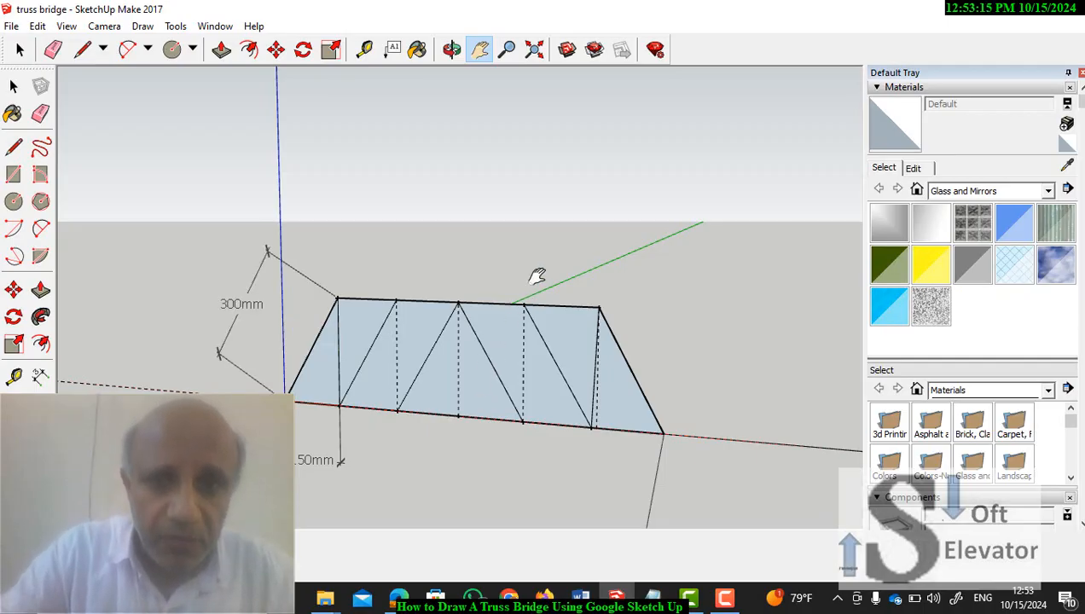
pyautogui.scroll(-1, 536, 275)
pyautogui.scroll(-2, 535, 274)
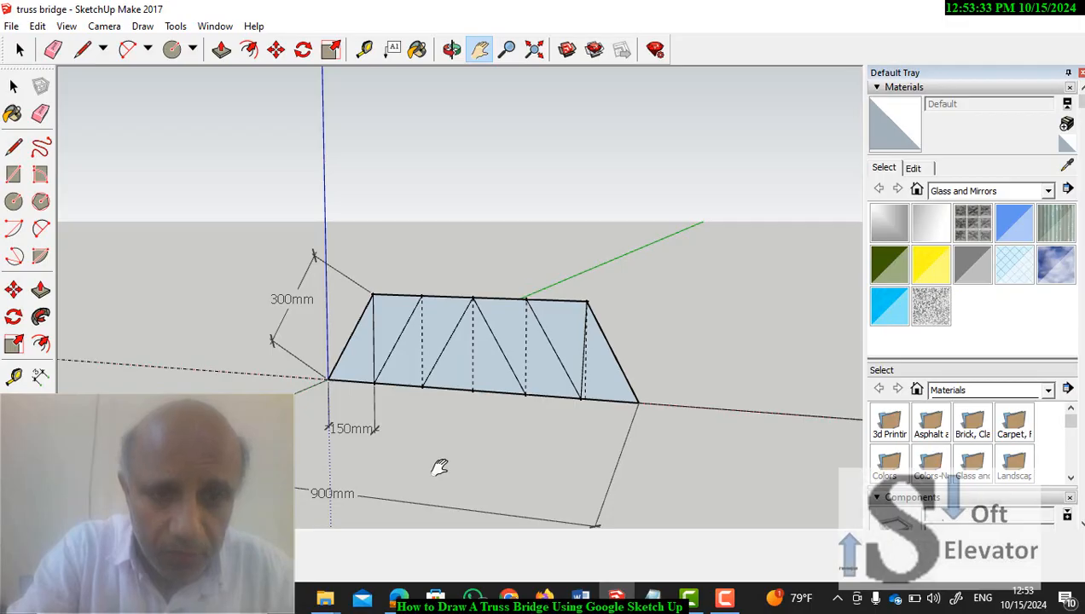
pyautogui.hotkey('ctrl', 'z')
pyautogui.hotkey('ctrl', 'z')
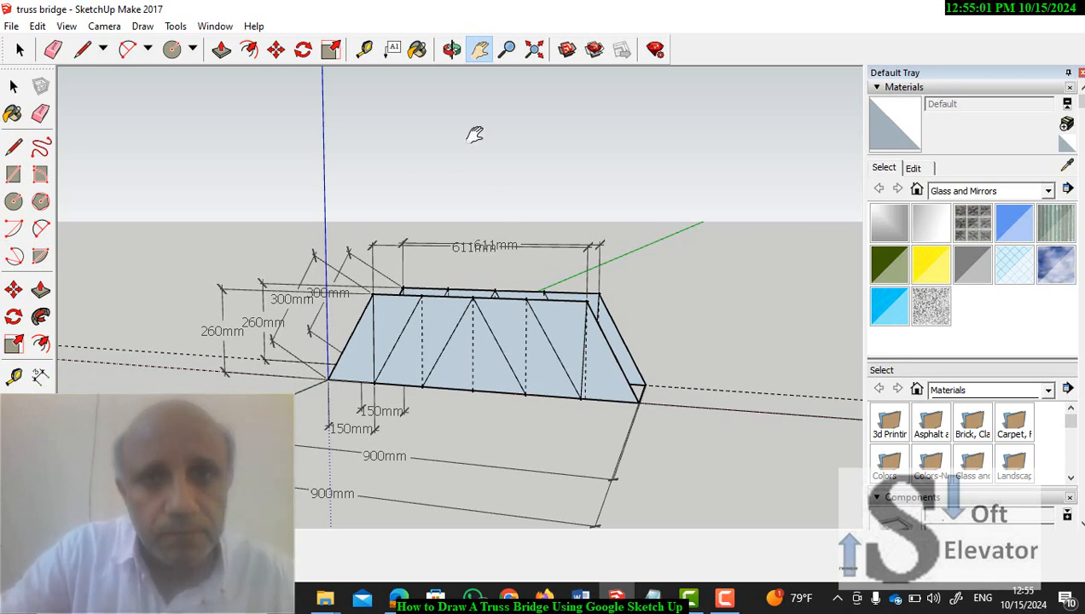
# Undo and restore the copied second truss, with the model viewed from above.
pyautogui.click(452, 50)
pyautogui.moveTo(450, 201); pyautogui.dragTo(452, 399)
pyautogui.hotkey('ctrl', 'z')
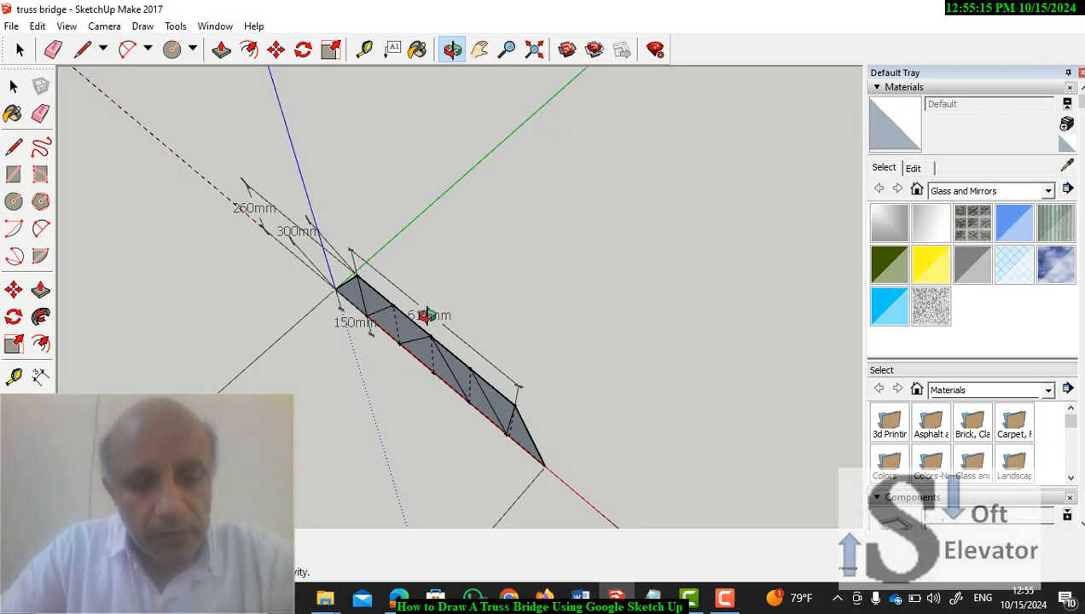
pyautogui.hotkey('ctrl', 'y')
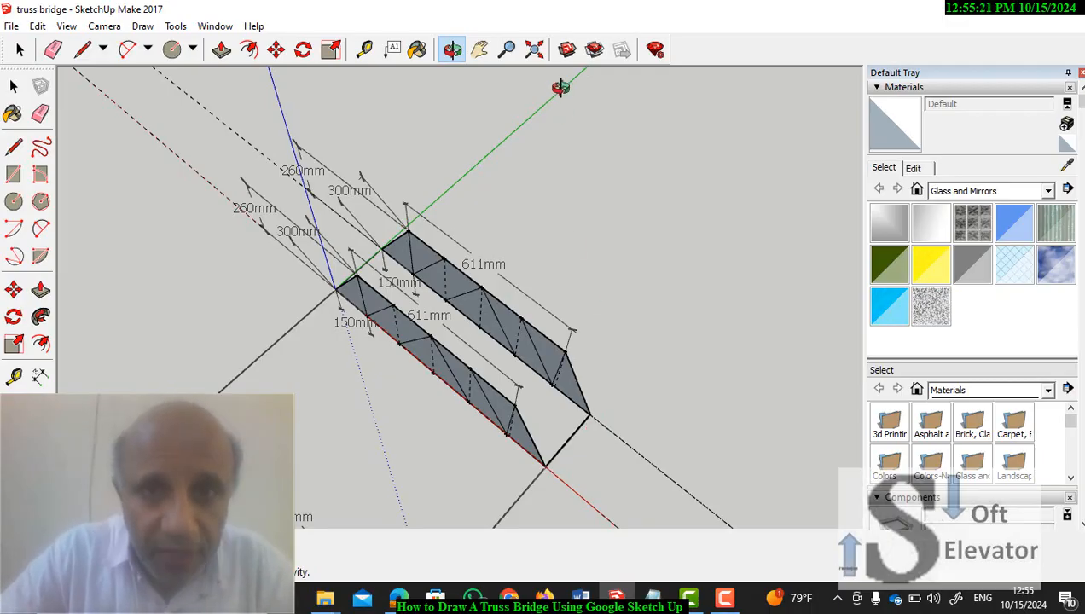
# Redo the cross members and faces joining the top chords of the two trusses, except at the rear end.
pyautogui.click(454, 49)
pyautogui.moveTo(606, 407); pyautogui.dragTo(445, 268)
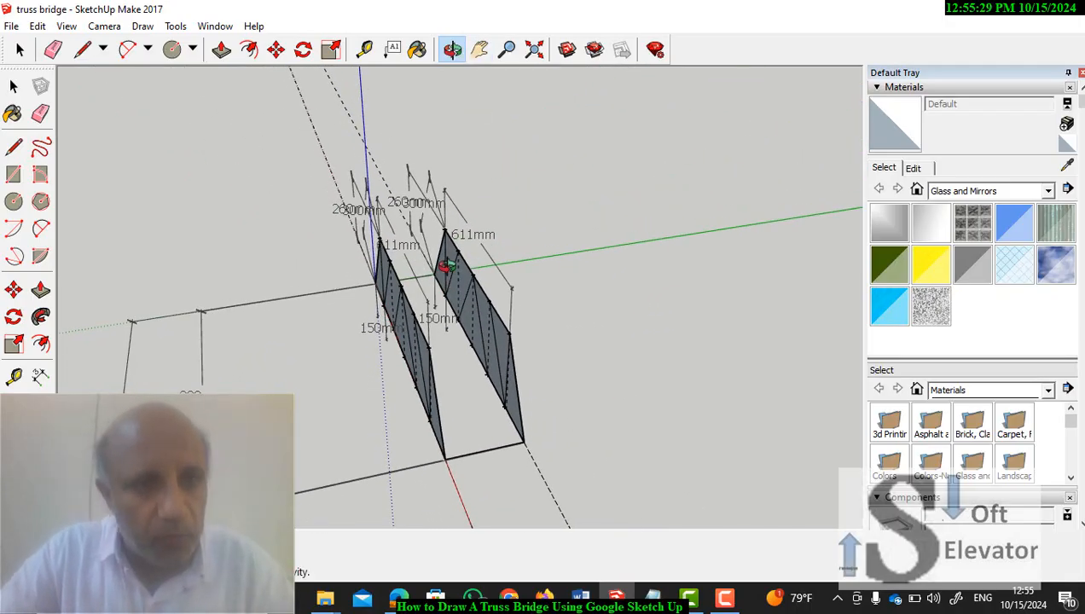
pyautogui.hotkey('ctrl', 'z')
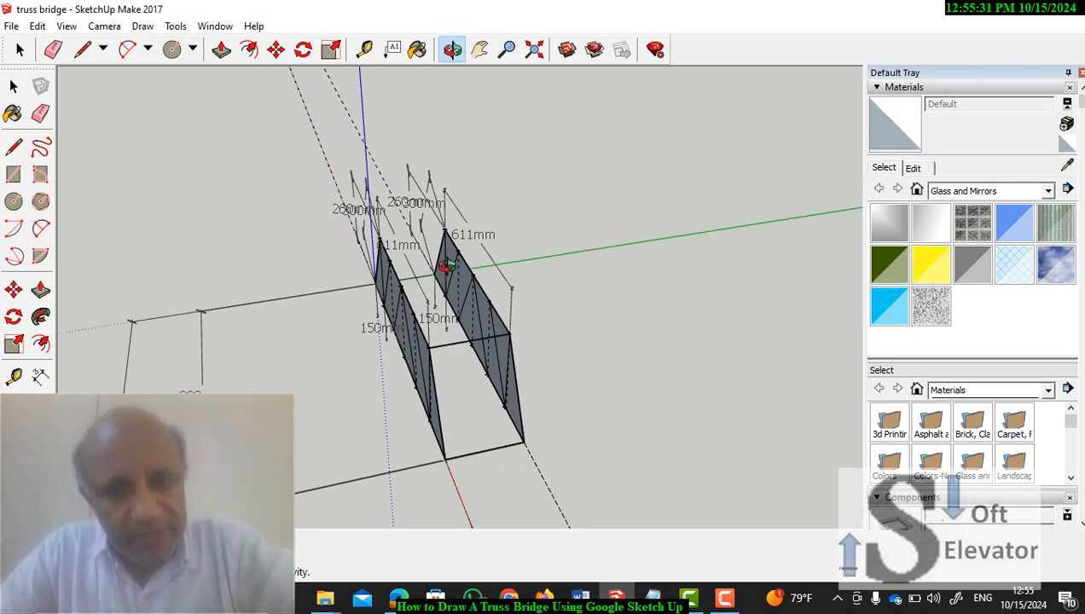
pyautogui.hotkey('ctrl', 'z')
pyautogui.hotkey('ctrl', 'z')
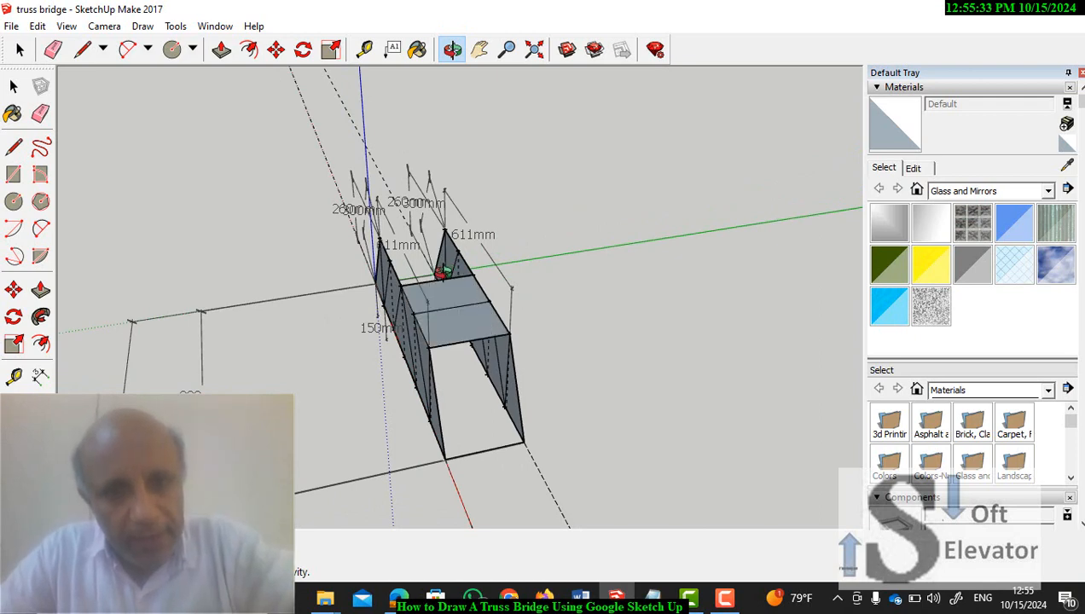
pyautogui.hotkey('ctrl', 'z')
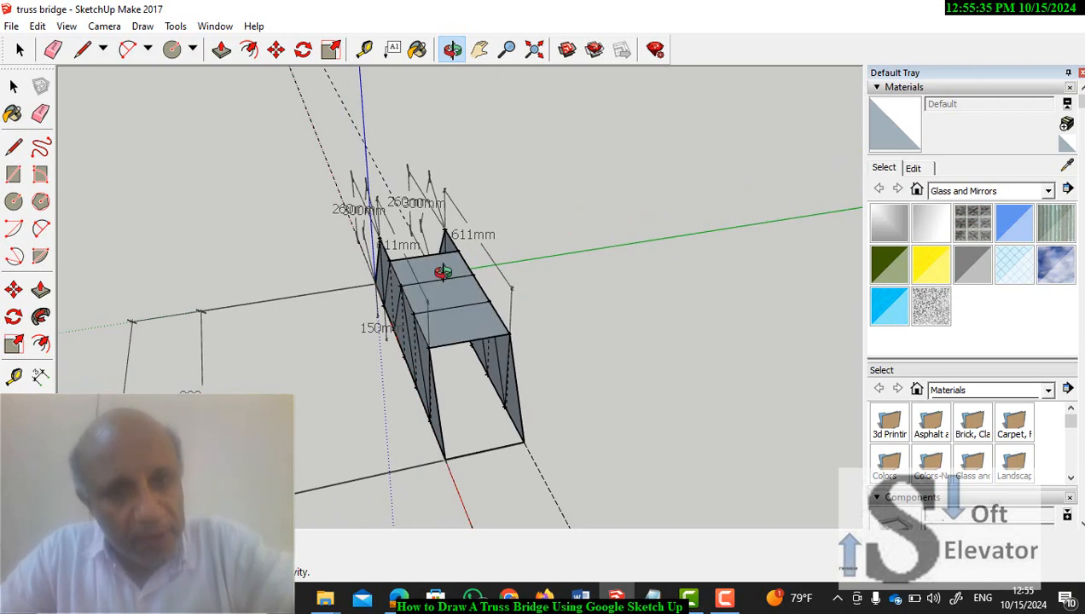
# Redo the rear cross member and top diagonal bracing, plus the bridge's width dimension and first green glass faces.
pyautogui.hotkey('ctrl', 'z')
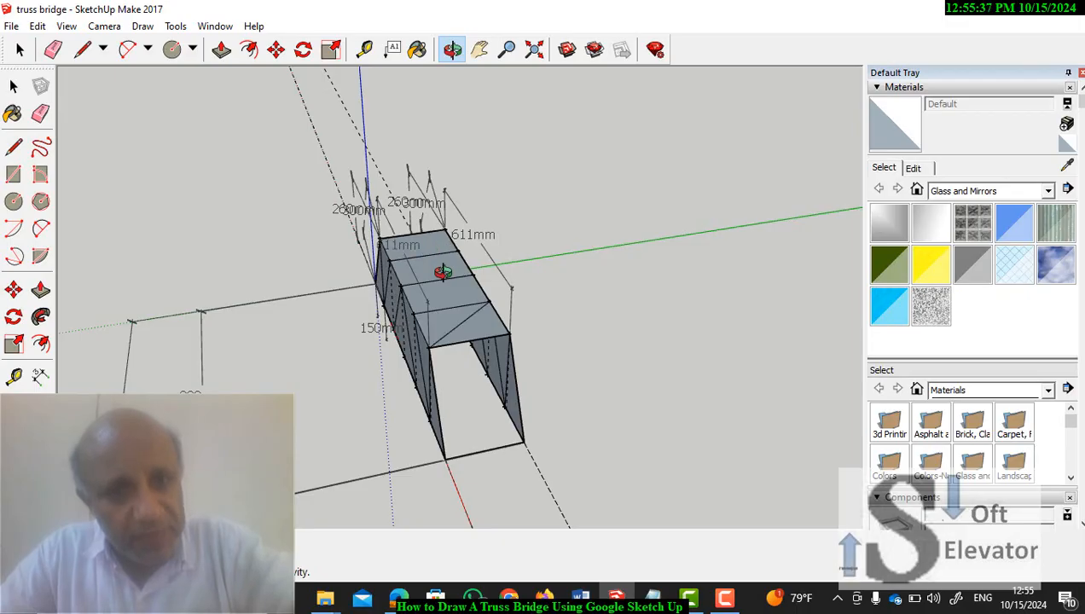
pyautogui.hotkey('ctrl', 'z')
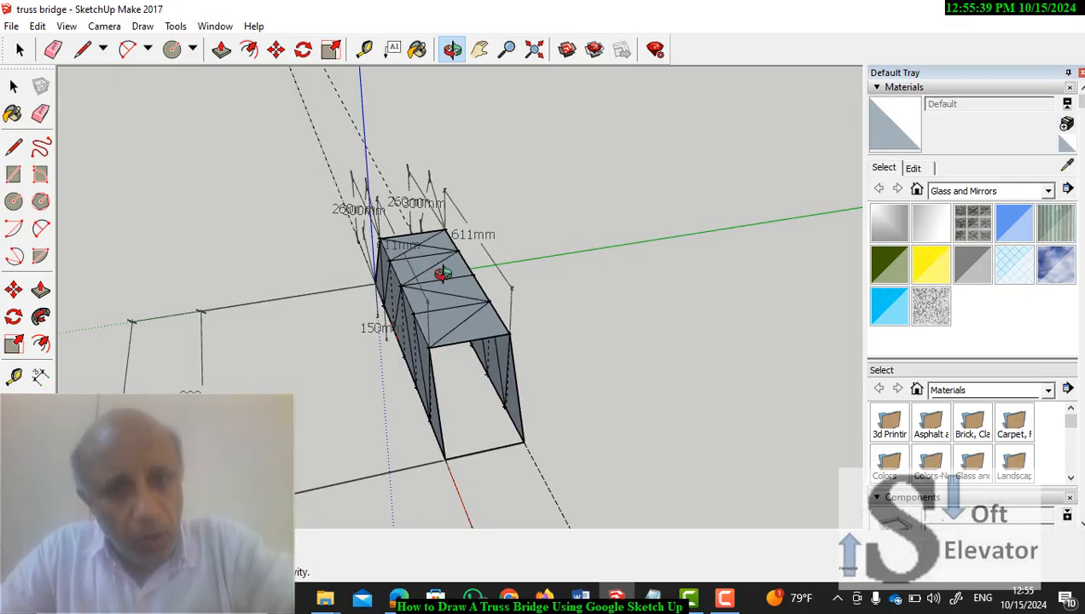
pyautogui.hotkey('ctrl', 'z')
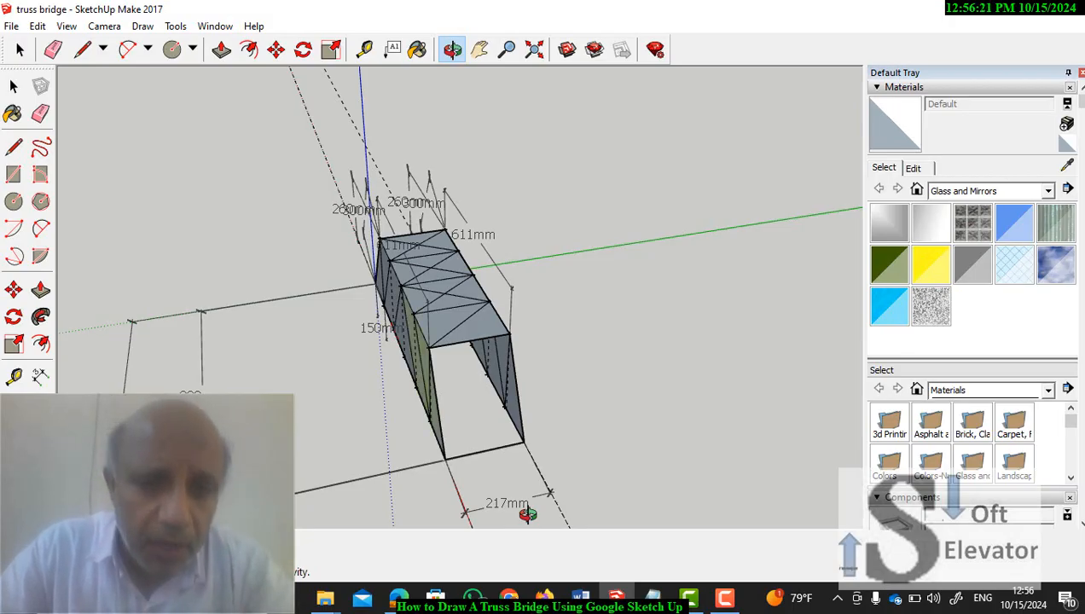
# Redo the green and yellow glass materials on the remaining faces of the near truss.
pyautogui.click(451, 50)
pyautogui.moveTo(485, 144); pyautogui.dragTo(676, 159)
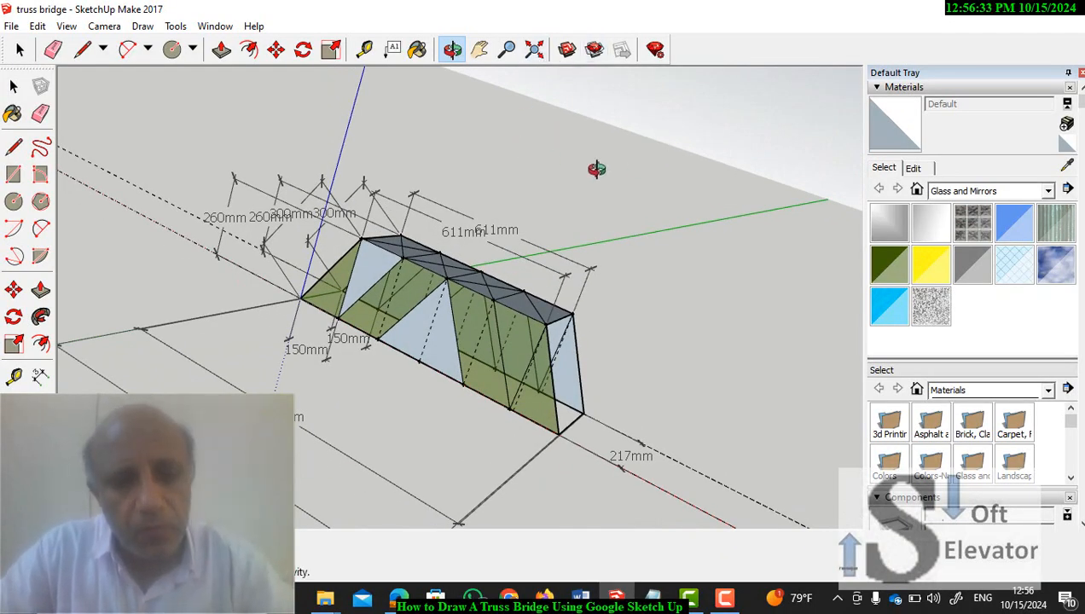
pyautogui.hotkey('ctrl', 'y')
pyautogui.hotkey('ctrl', 'y')
pyautogui.hotkey('ctrl', 'y')
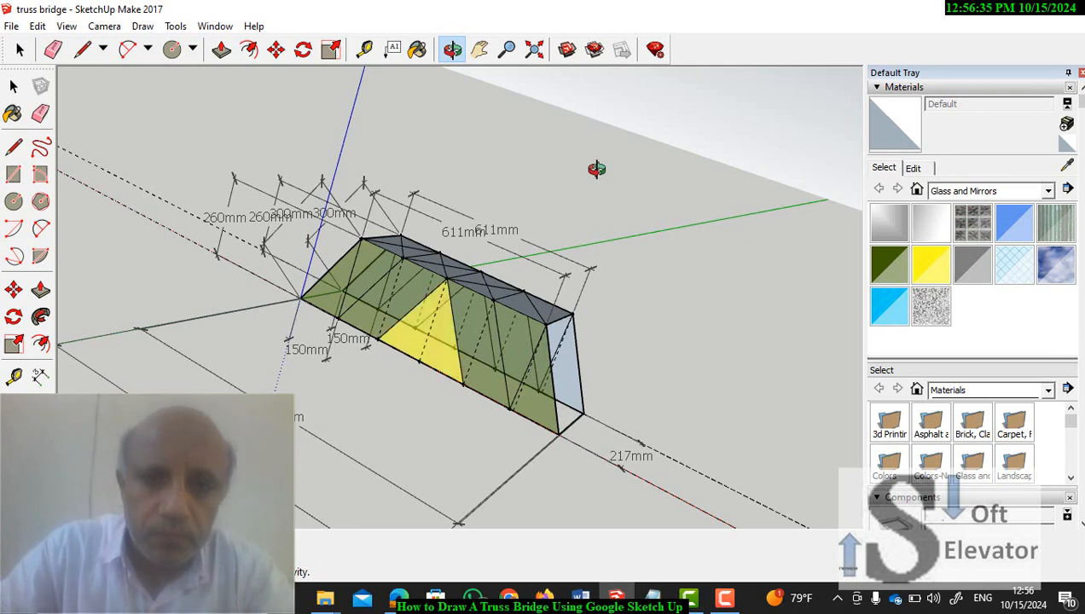
# Redo the yellow glass material on the top panels and on the far truss's central triangle.
pyautogui.hotkey('ctrl', 'y')
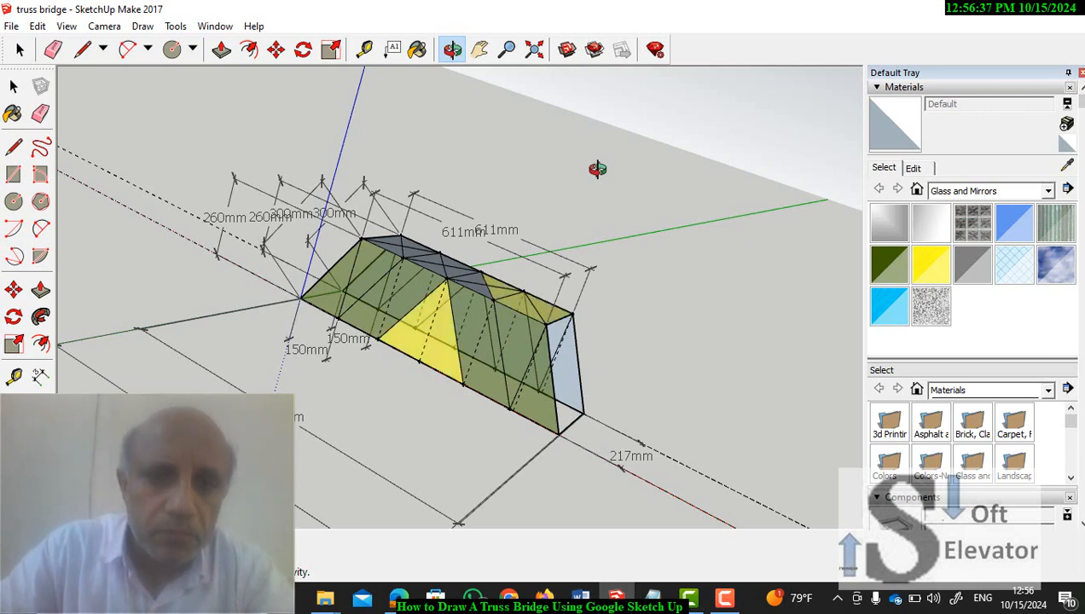
pyautogui.hotkey('ctrl', 'y')
pyautogui.hotkey('ctrl', 'y')
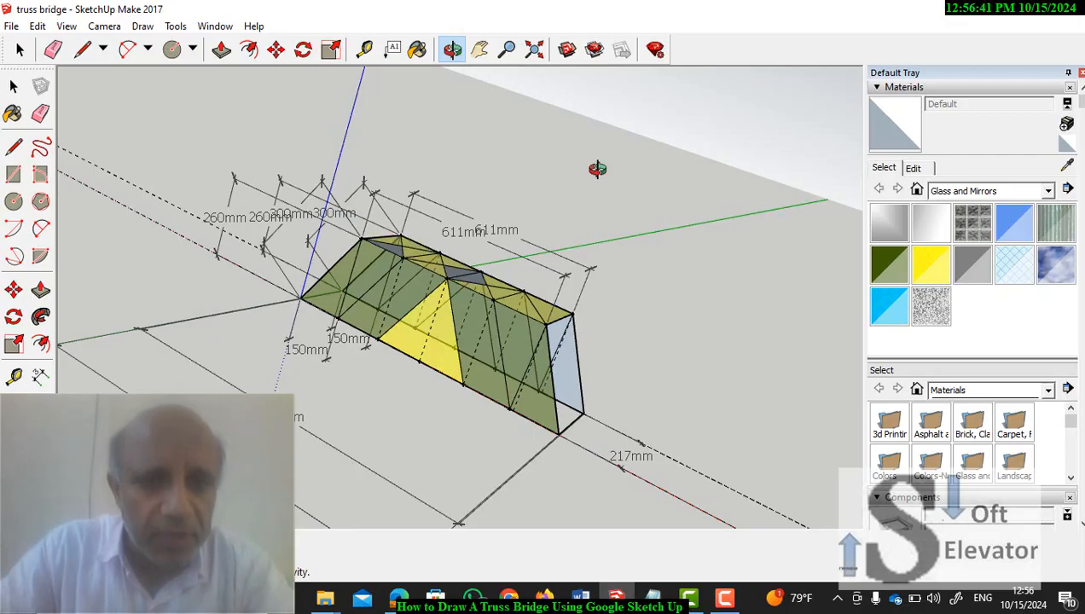
pyautogui.hotkey('ctrl', 'y')
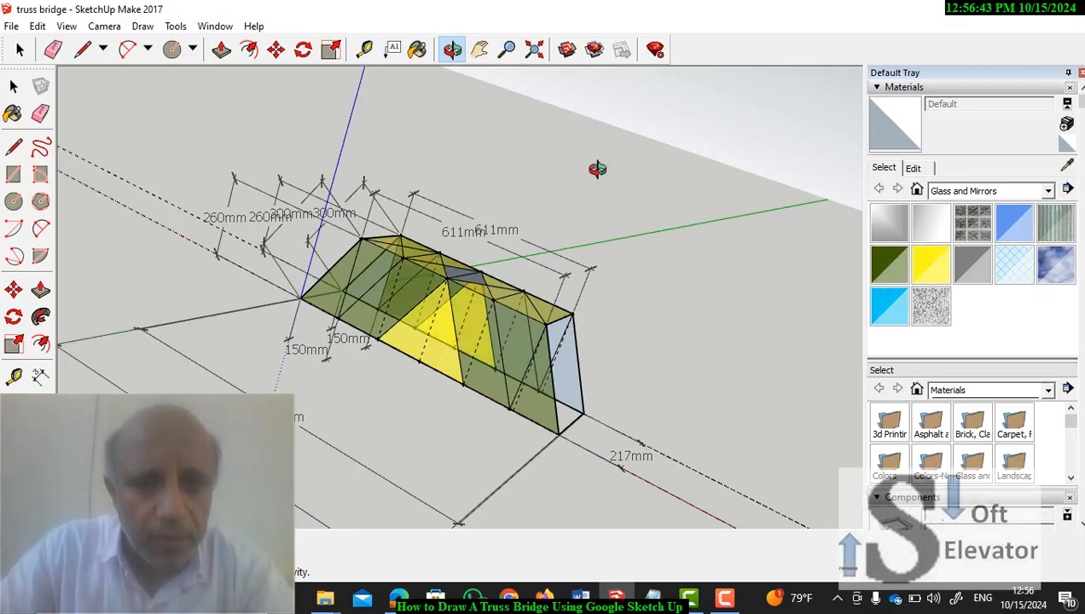
# Redo the green glass material on the far truss's end triangle and the dimension across the bridge's top panel.
pyautogui.hotkey('ctrl', 'y')
pyautogui.hotkey('ctrl', 'y')
pyautogui.hotkey('ctrl', 'y')
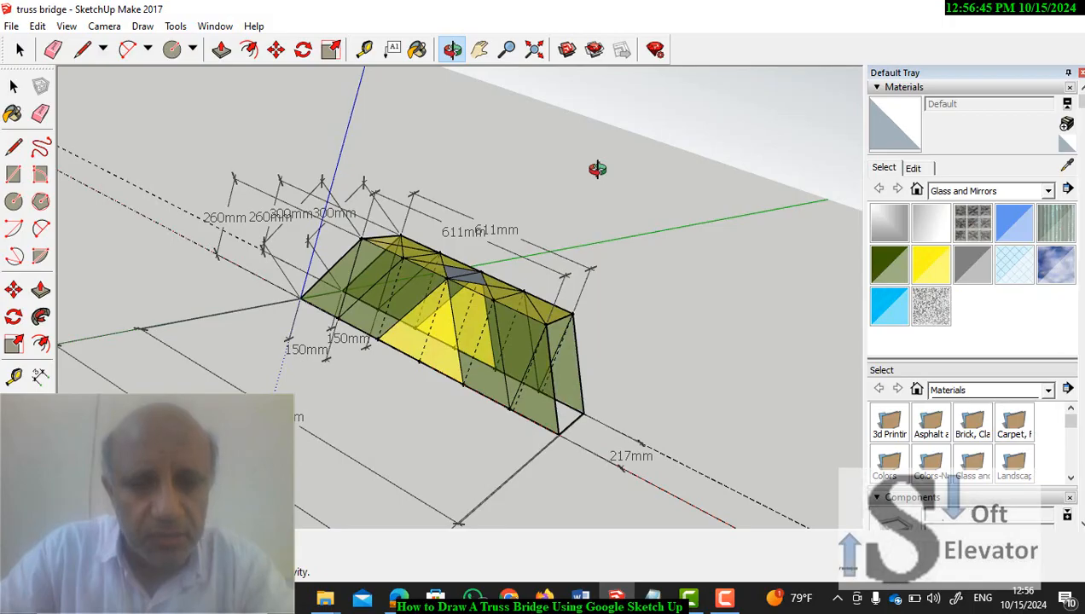
pyautogui.hotkey('ctrl', 'y')
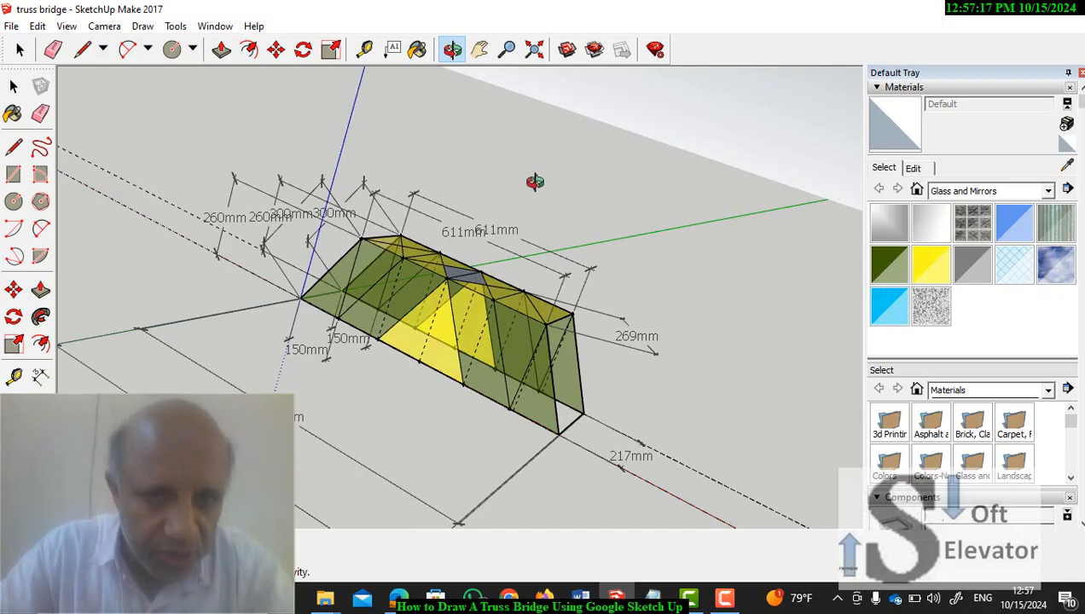
# Examine the completed truss bridge from the end, the side and above.
pyautogui.moveTo(466, 134); pyautogui.dragTo(355, 279)
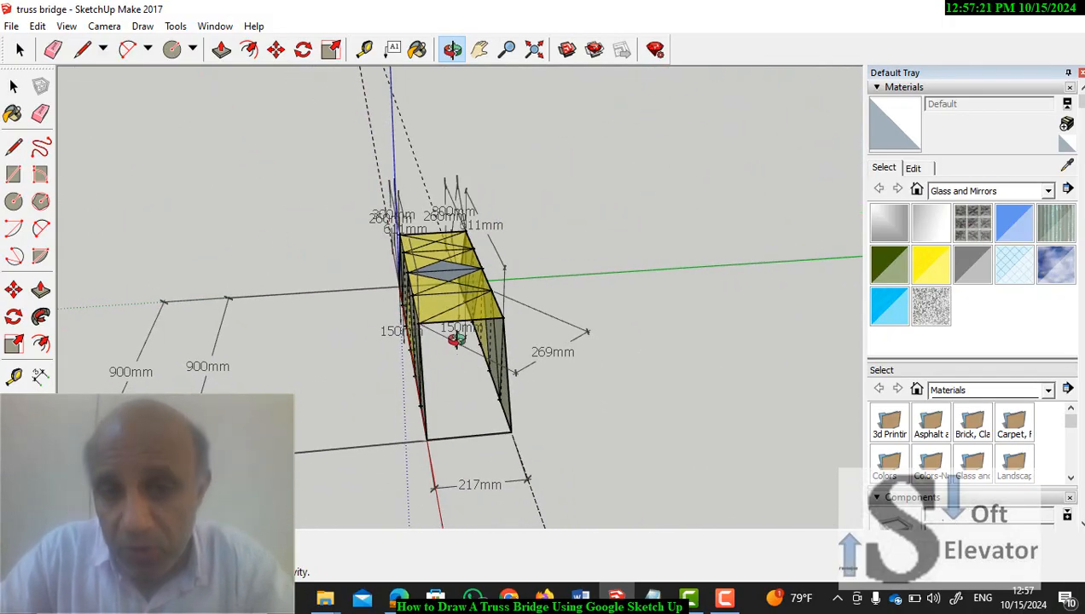
pyautogui.moveTo(452, 333); pyautogui.dragTo(628, 225)
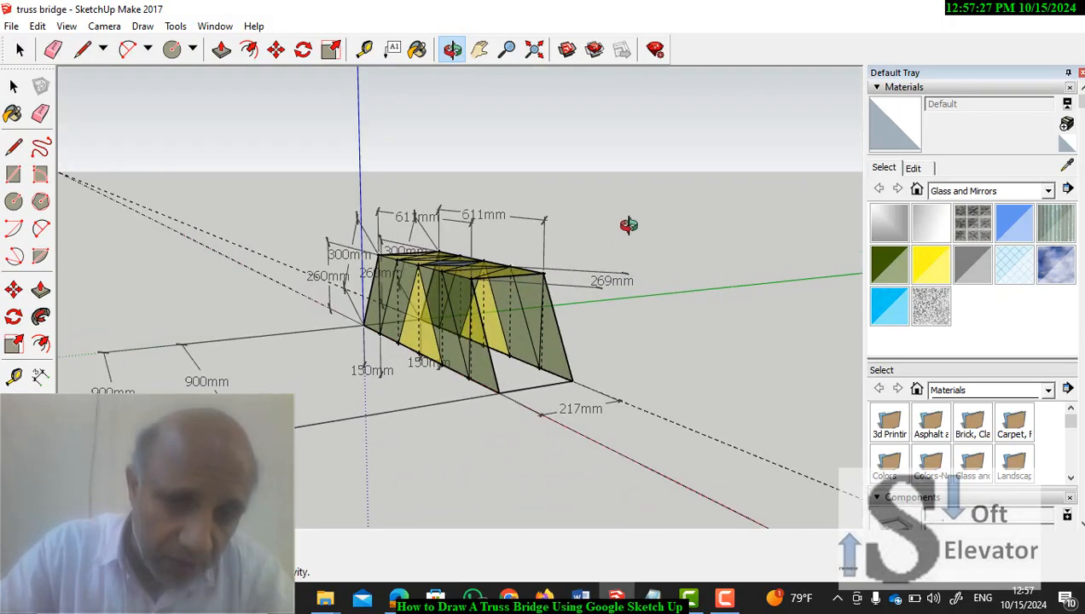
pyautogui.moveTo(628, 225); pyautogui.dragTo(422, 292)
pyautogui.moveTo(421, 336); pyautogui.dragTo(437, 301)
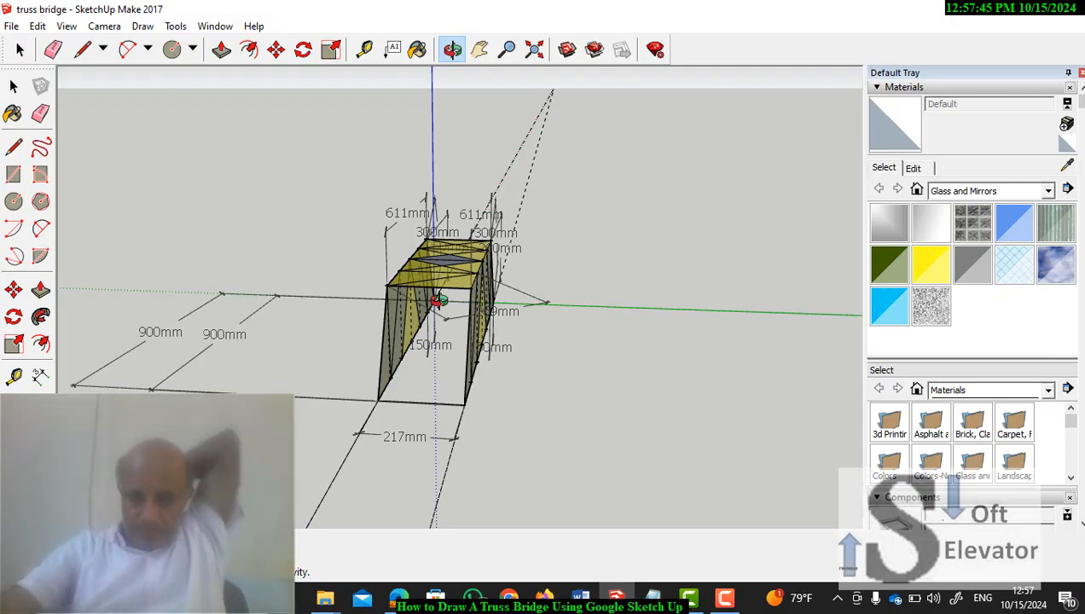
pyautogui.click(725, 597)
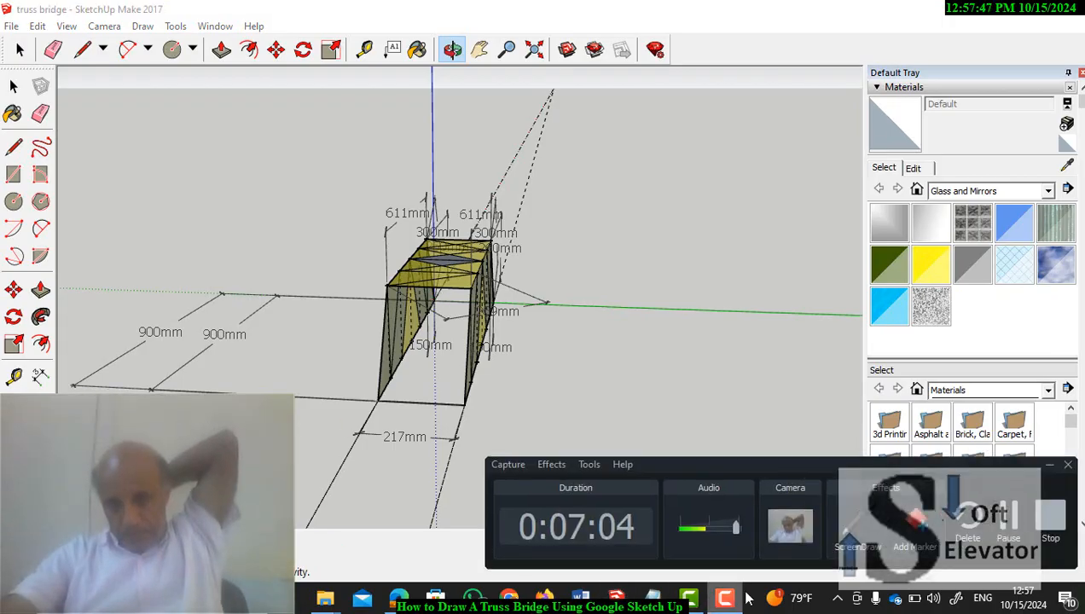